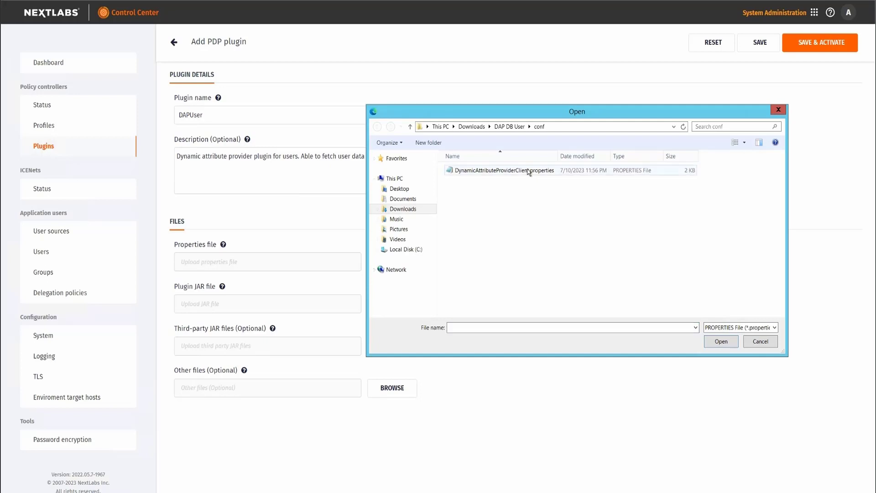
- Attach DynamicAttributeProviderClient.properties as the properties file and DAPClient-Plugin.jar from the DAP DB User folder as the plugin JAR
double_click(525, 170)
click(387, 313)
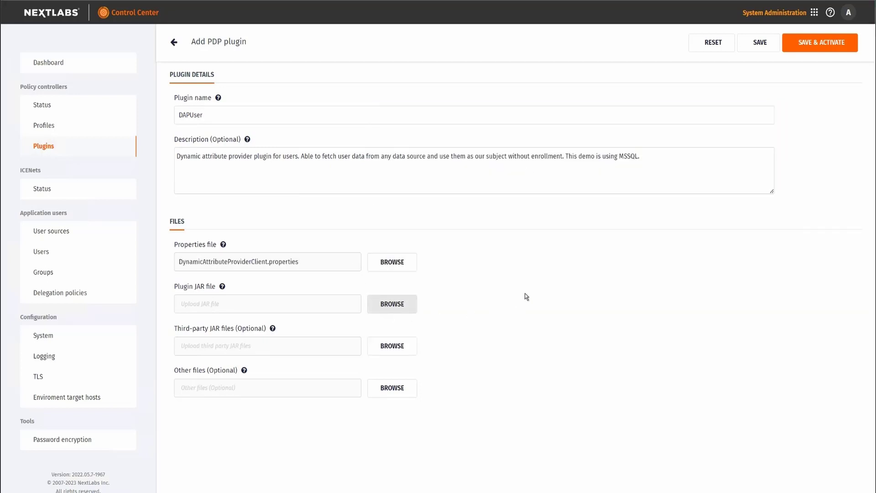
click(509, 126)
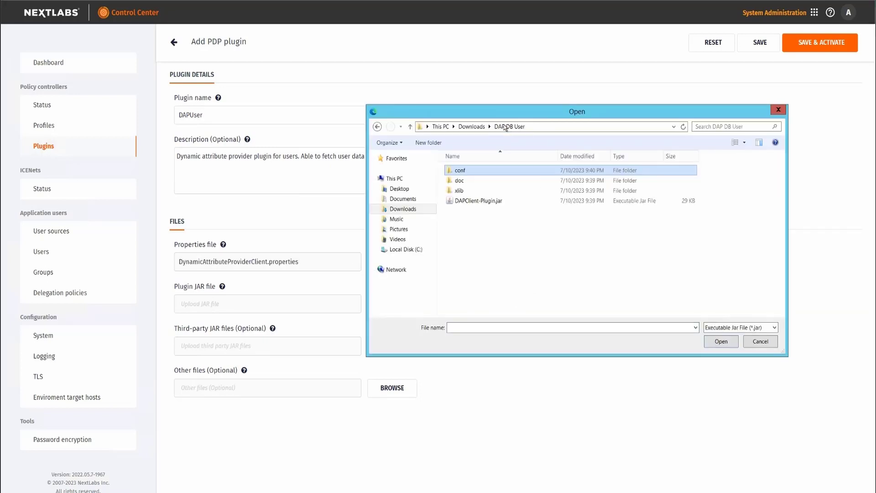
double_click(477, 201)
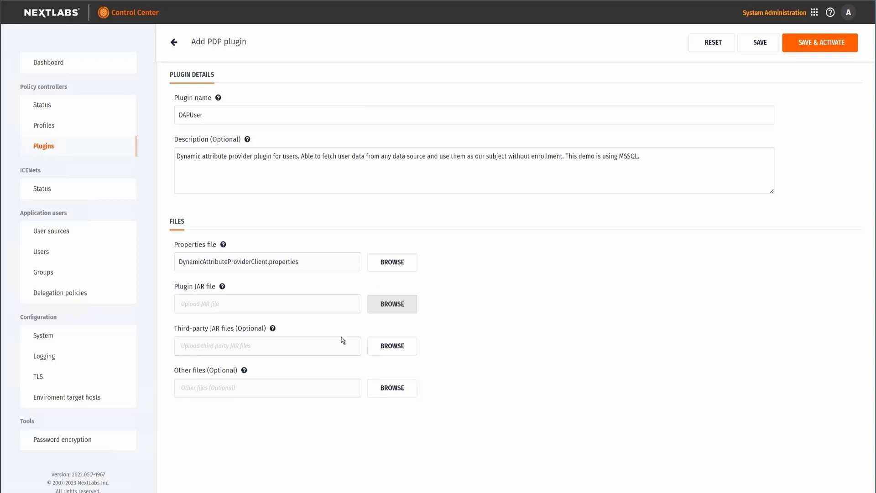
- Attach all five JAR files from the DAP DB User xlib folder as third-party JAR files
click(393, 346)
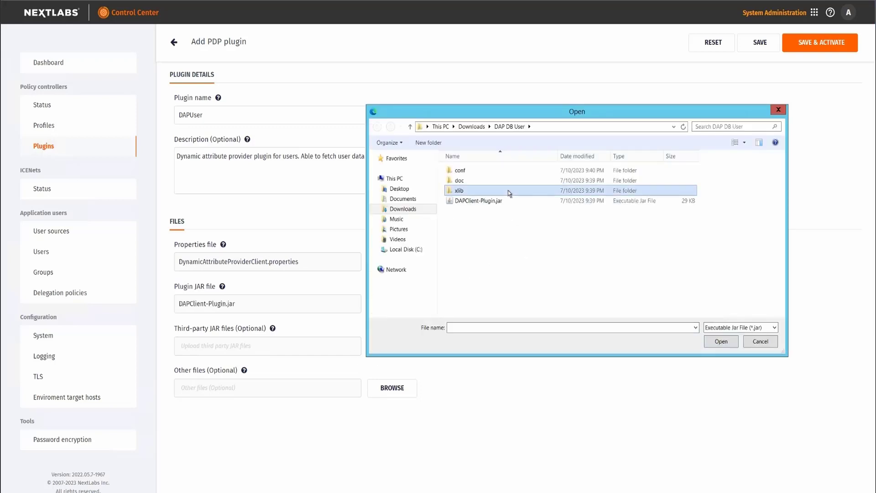
double_click(508, 190)
drag(506, 253, 500, 146)
click(725, 345)
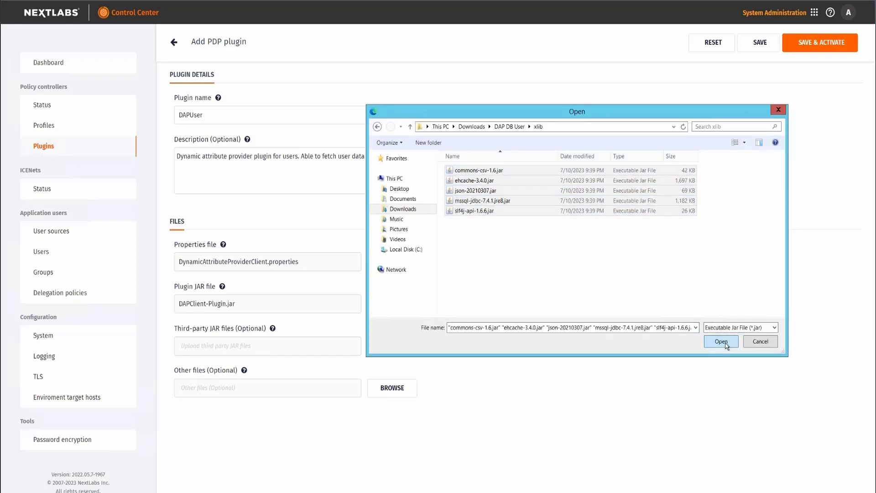
- Attach suap-truststore.jks from the DAP DB User conf folder under other files, then save and activate the DAPUser plugin
scroll(407, 413, down, 3)
click(402, 388)
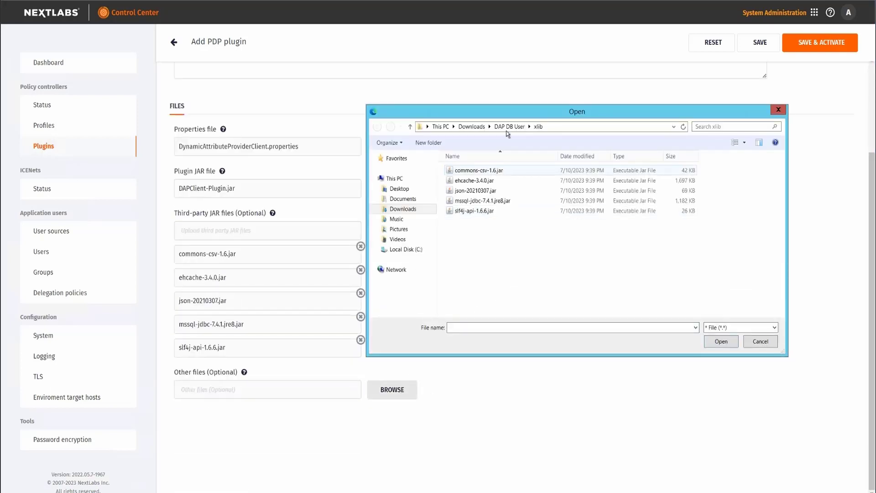
click(509, 127)
double_click(489, 174)
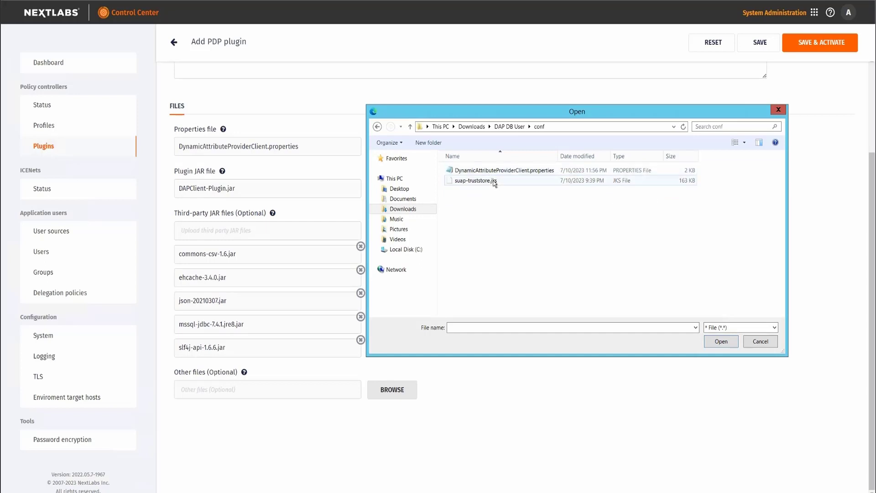
double_click(495, 181)
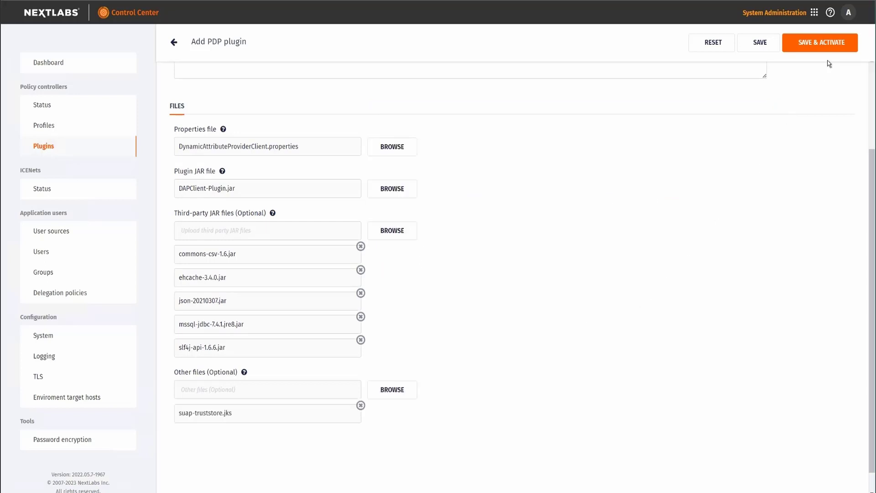
click(833, 45)
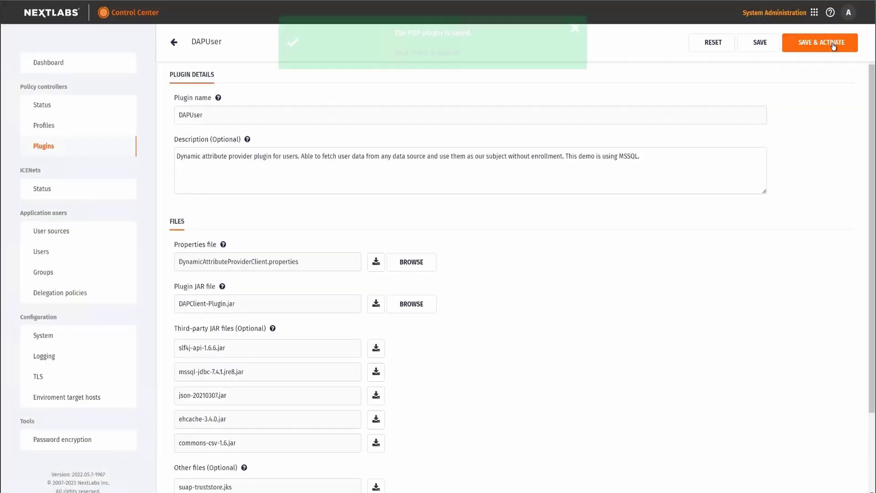
click(439, 53)
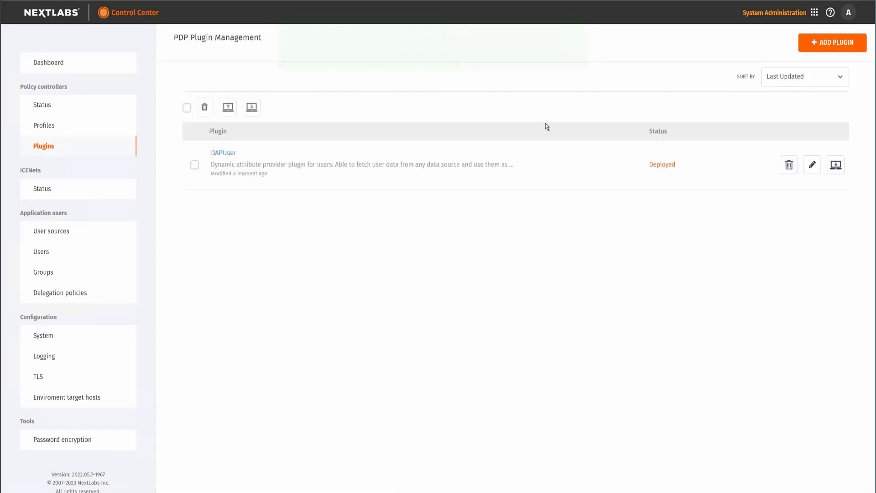
- Start a PDP plugin named DAPResource, described as a dynamic attribute provider for resources without enrollment, using a csv as example
click(833, 44)
click(326, 117)
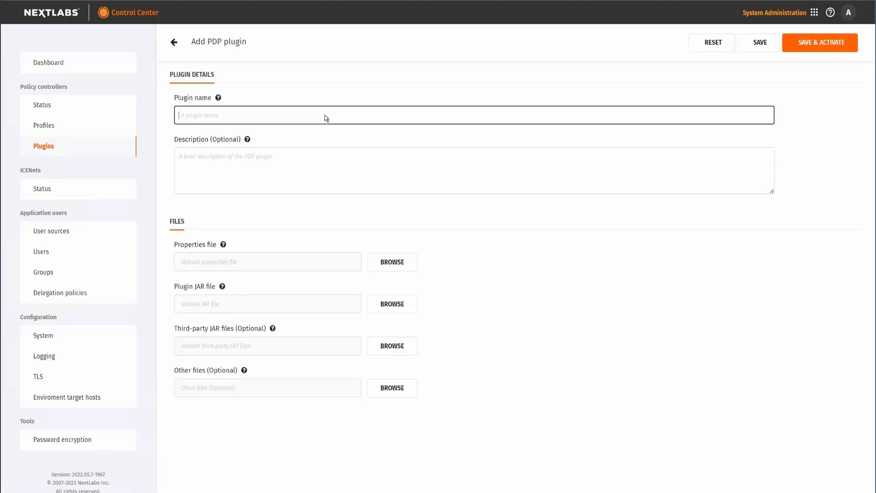
text(DAP)
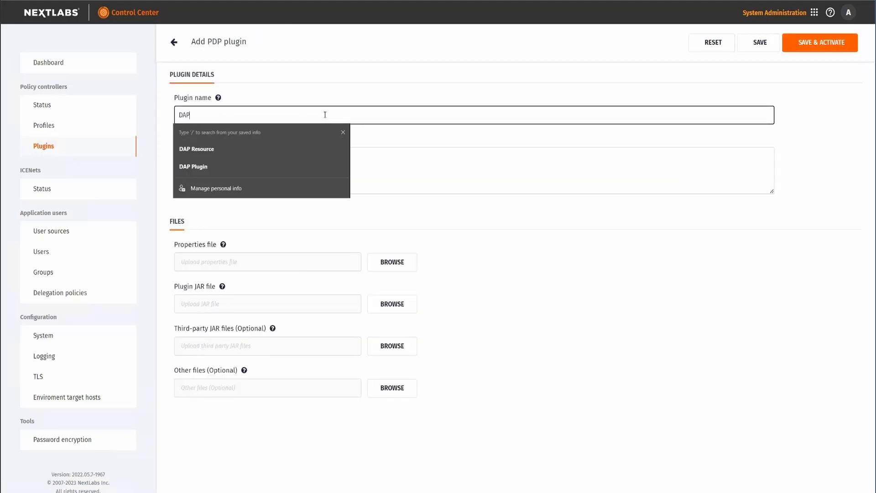
text(Resource)
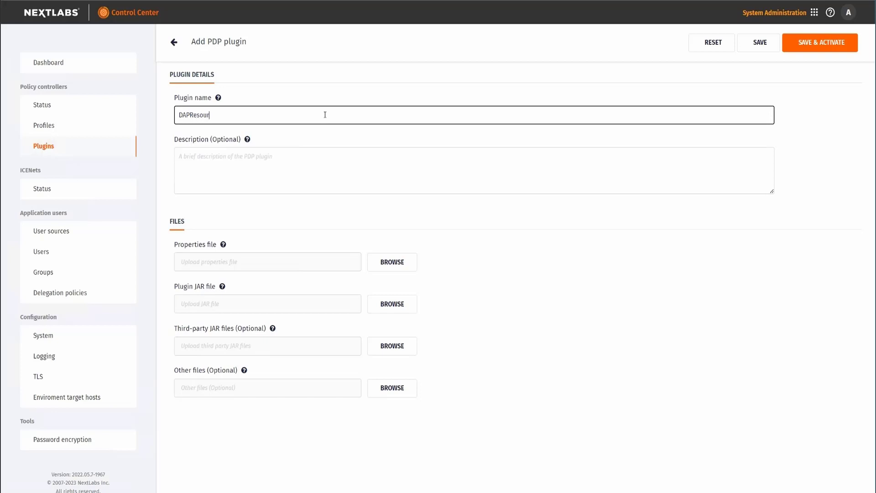
click(294, 164)
text(Dynamic attribute provider plugin for resources. Able to fetch resource data from any data source and use them as our resource without enrollment. This demo is using a csv as example.)
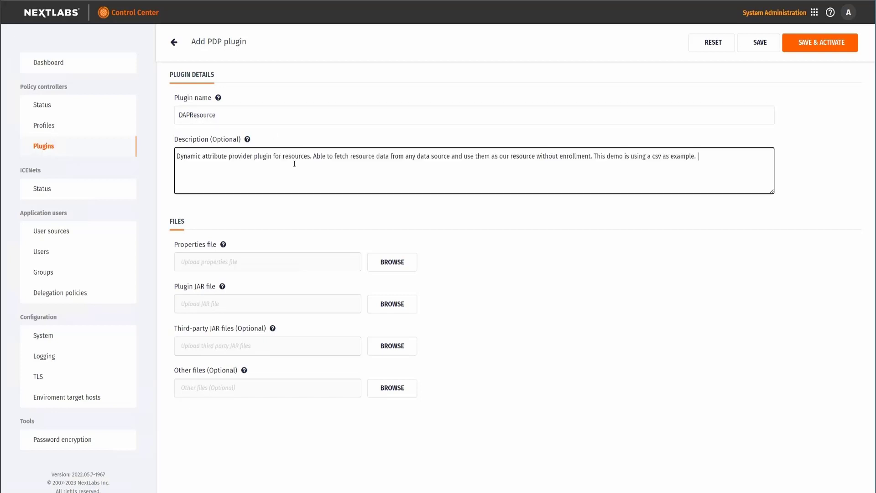
click(436, 282)
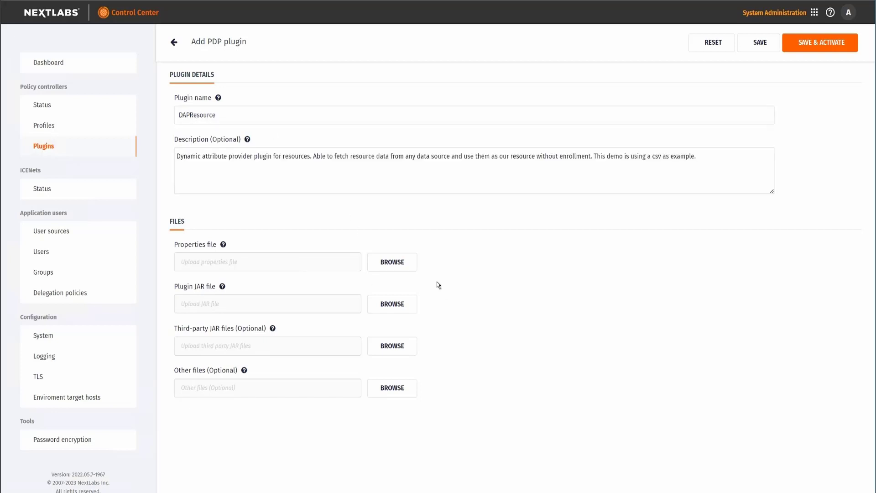
- Attach ResourceAttrProvider.properties from the PDPPlugin (2) config folder as the properties file
click(391, 263)
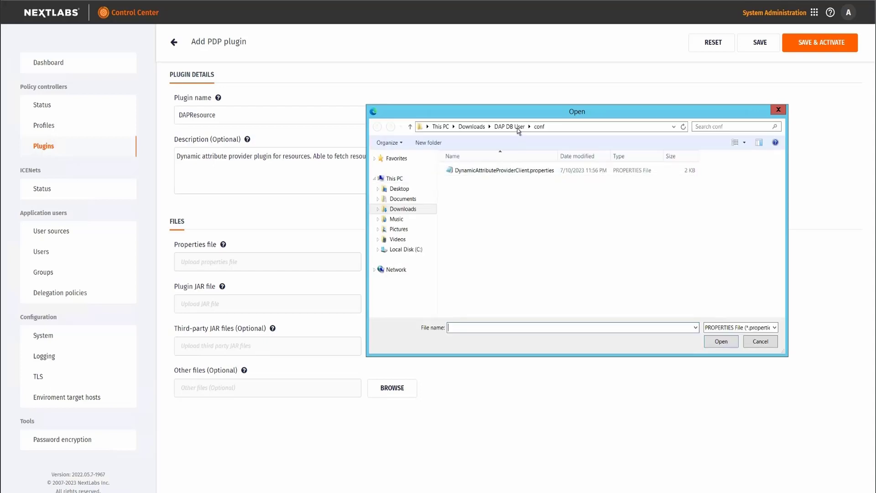
click(514, 126)
click(472, 126)
double_click(477, 169)
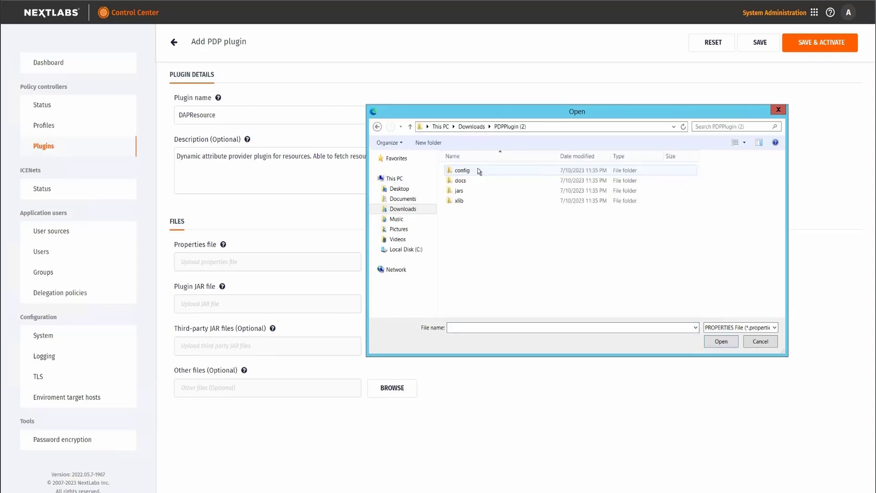
double_click(491, 170)
double_click(495, 170)
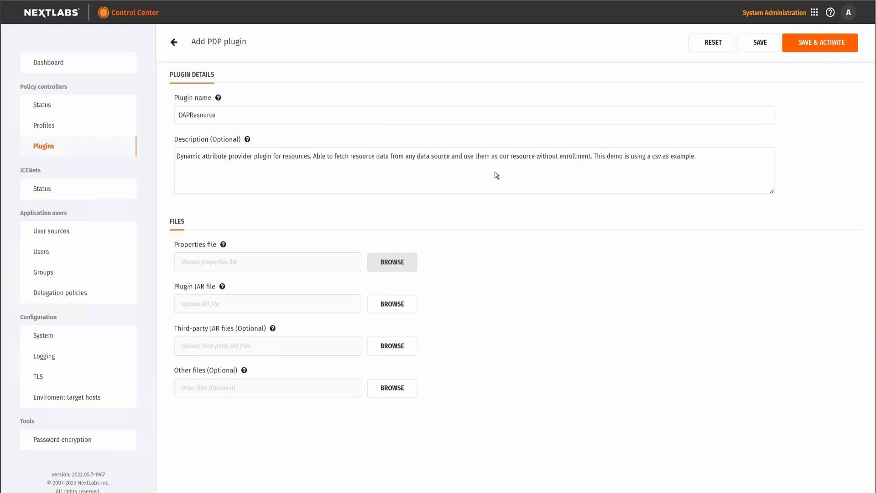
- Attach ResourceAttrProvider.jar from the PDPPlugin (2) jars folder as the plugin JAR file
click(403, 307)
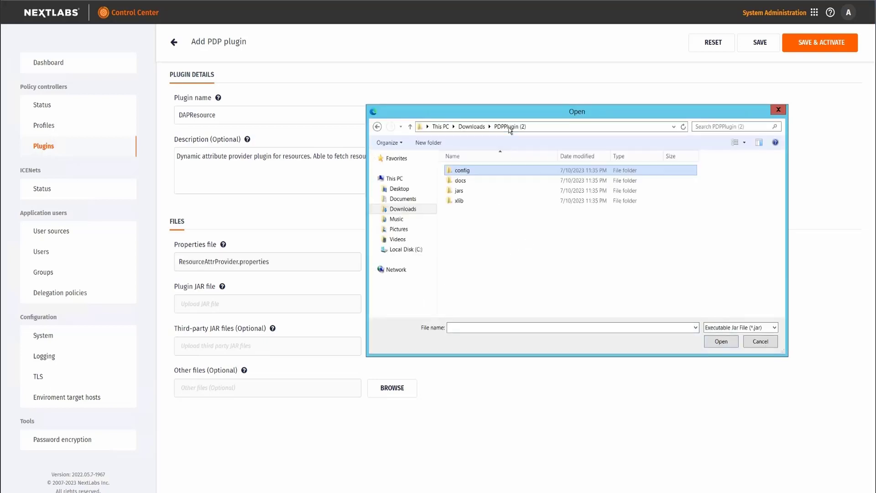
double_click(489, 190)
double_click(507, 173)
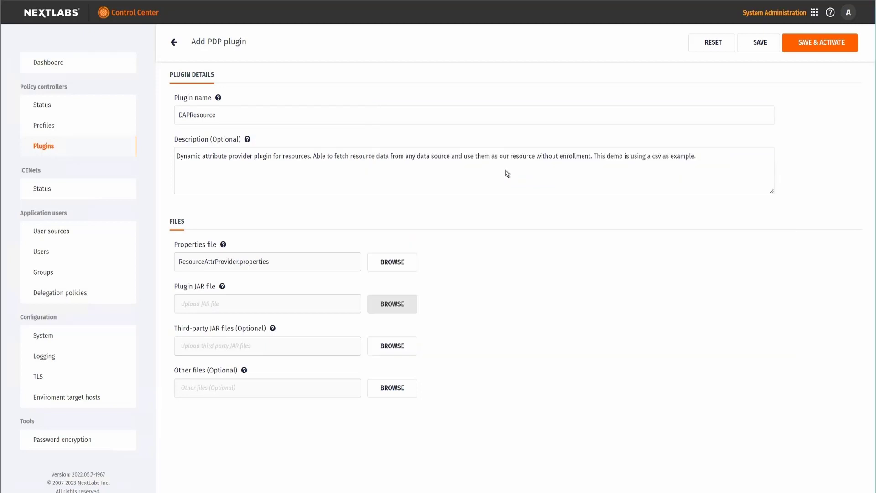
- Attach all six JAR files from the PDPPlugin (2) xlib folder as third-party JAR files
click(392, 345)
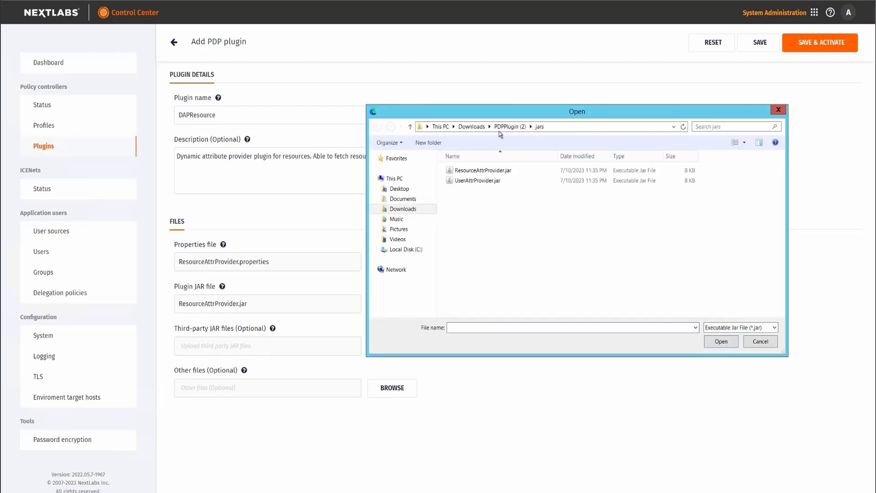
click(474, 127)
double_click(486, 182)
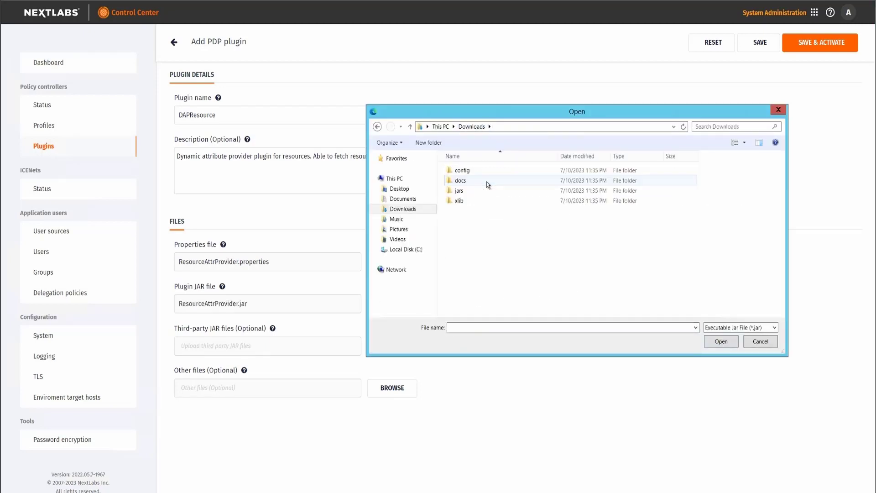
double_click(485, 200)
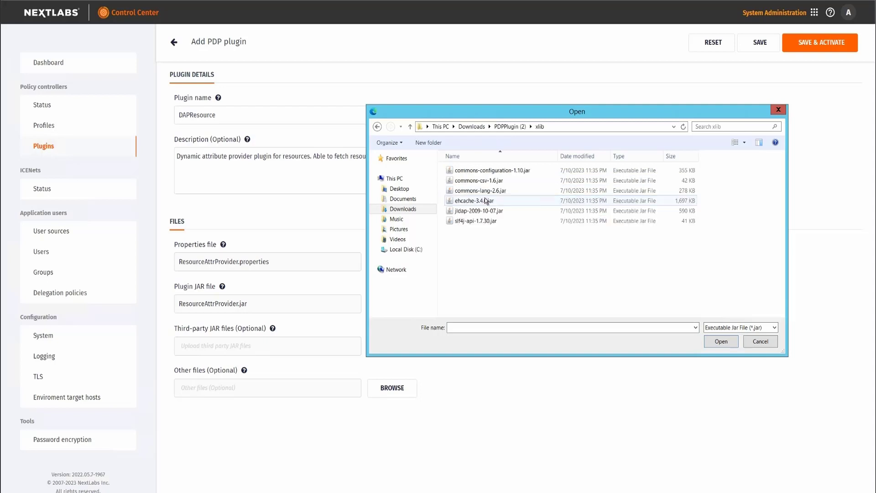
drag(486, 299, 504, 170)
click(721, 341)
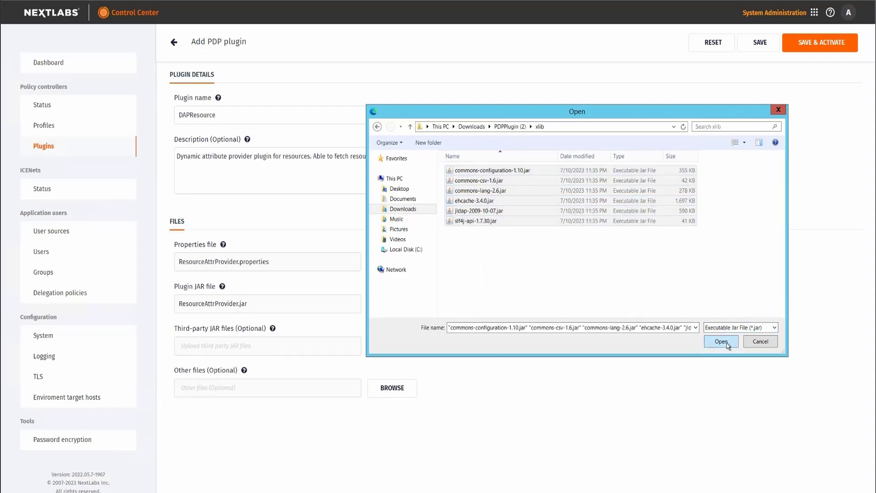
- Attach resource.csv from the PDPPlugin (2) config folder under other files, then save and activate the DAPResource plugin
scroll(453, 360, down, 3)
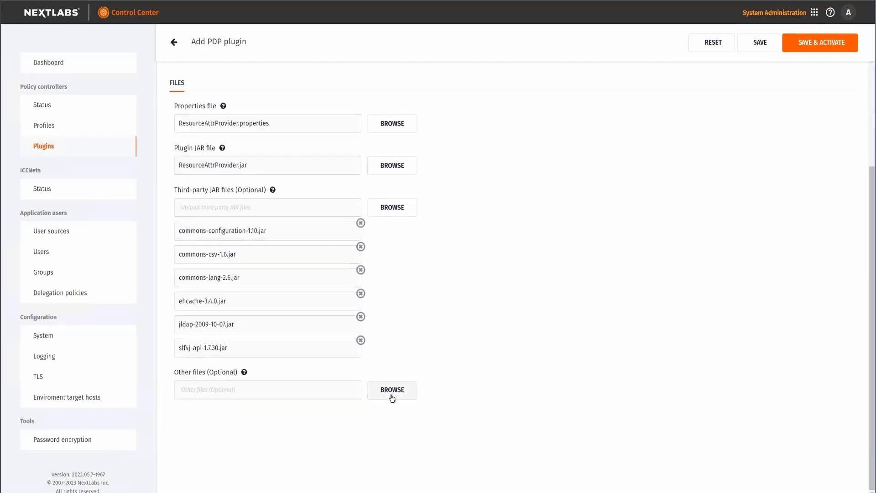
click(391, 391)
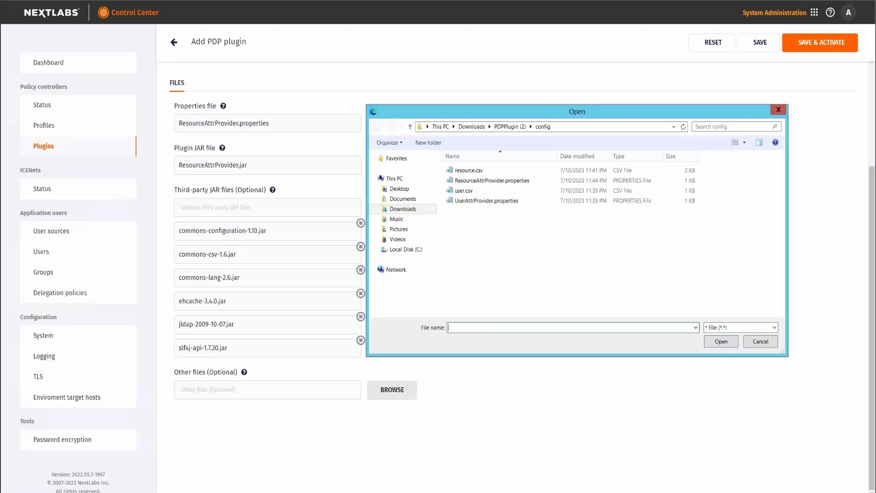
click(476, 191)
double_click(485, 172)
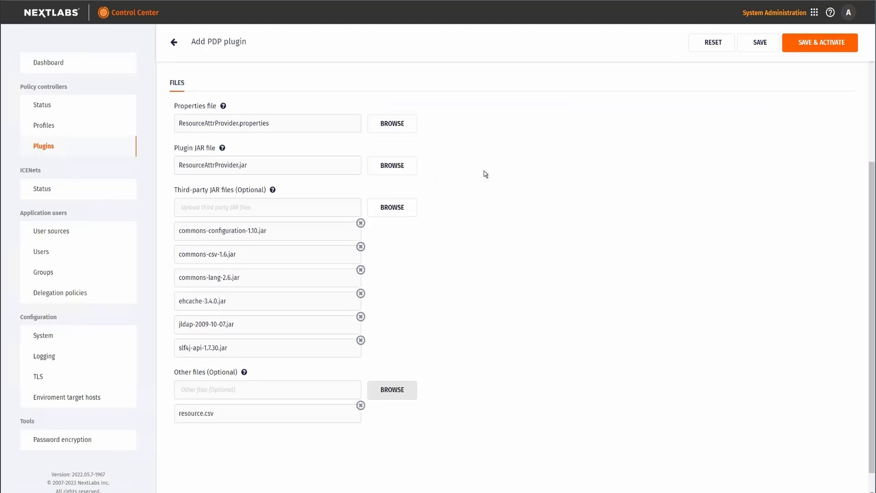
scroll(472, 341, up, 1)
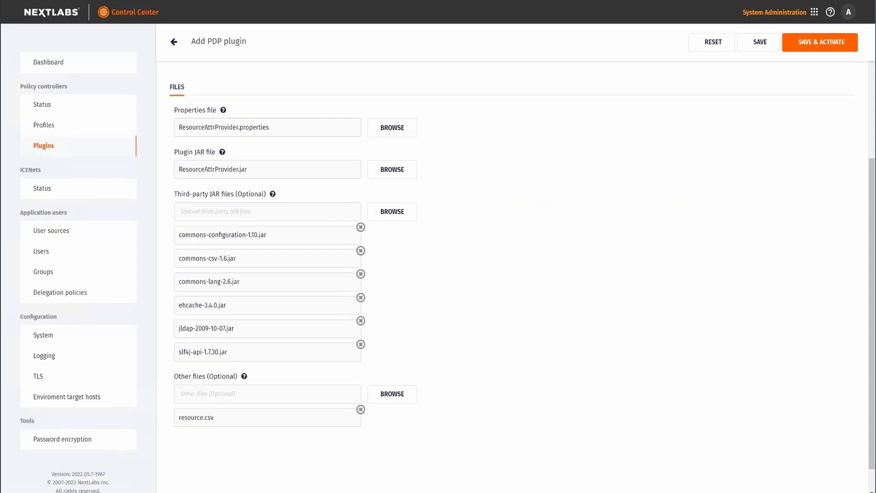
click(834, 48)
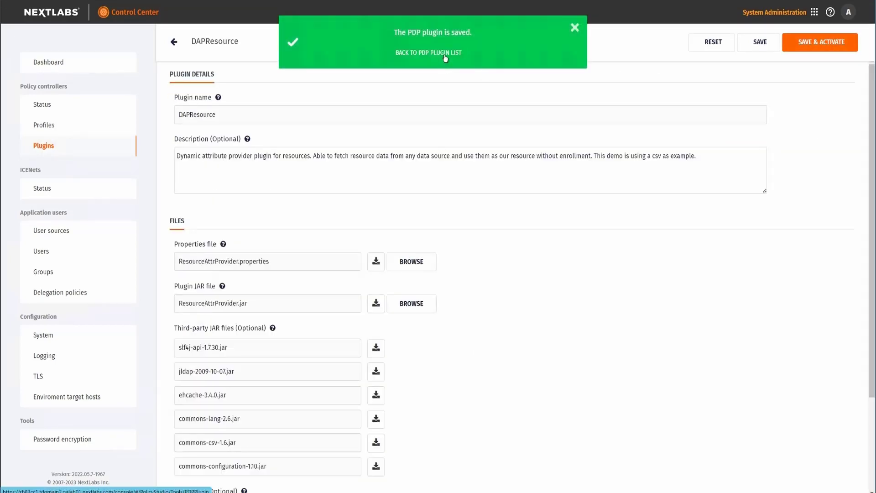
click(445, 54)
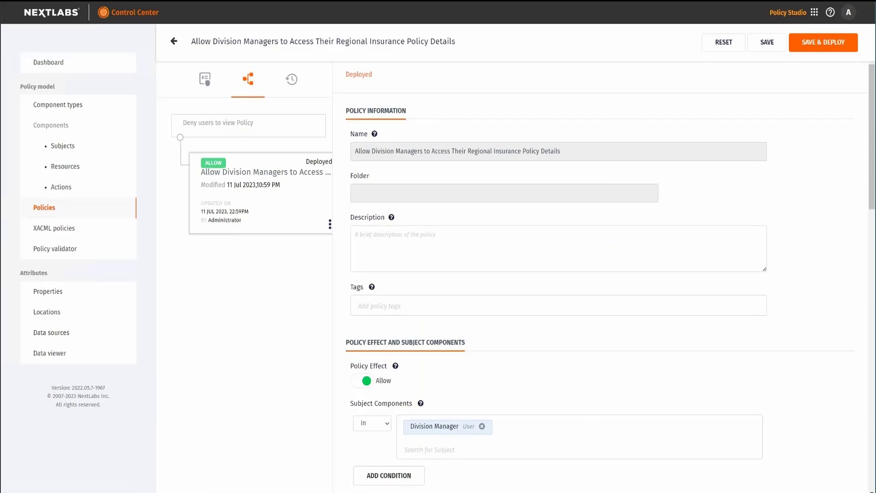
- Examine the parent deny policy and the subject, resource and action components of the policy allowing division managers regional insurance policy access
click(262, 131)
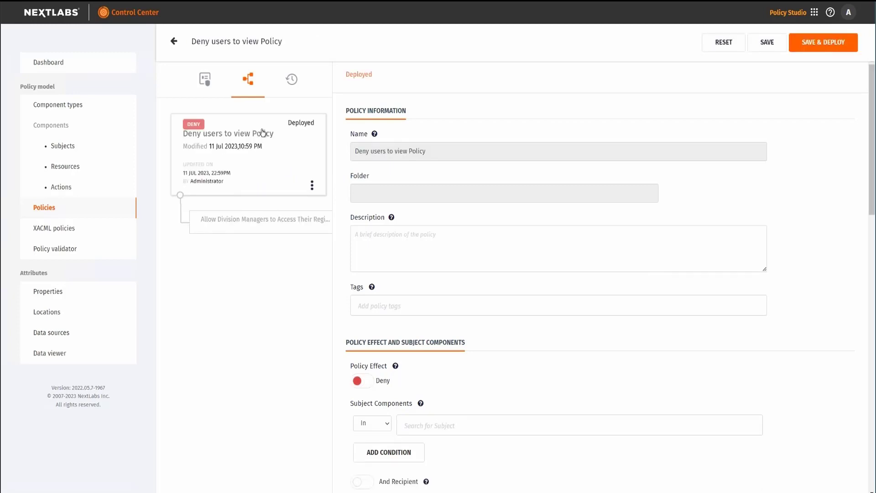
click(269, 227)
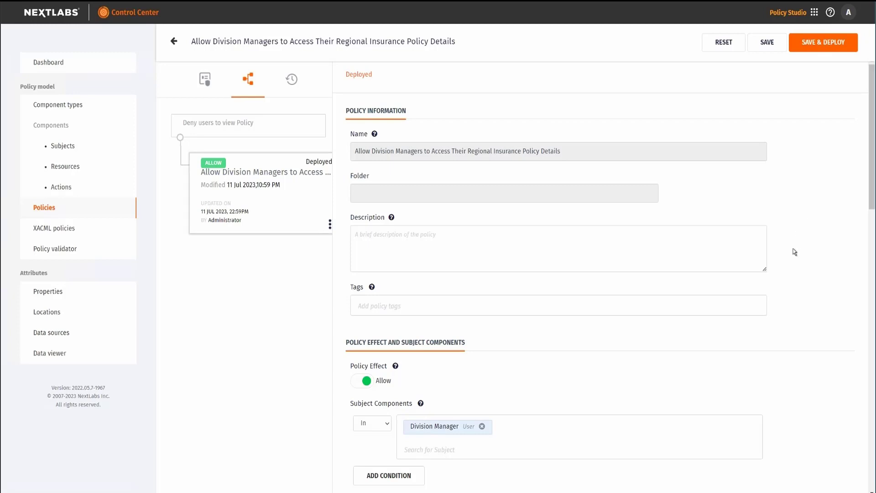
scroll(792, 272, down, 3)
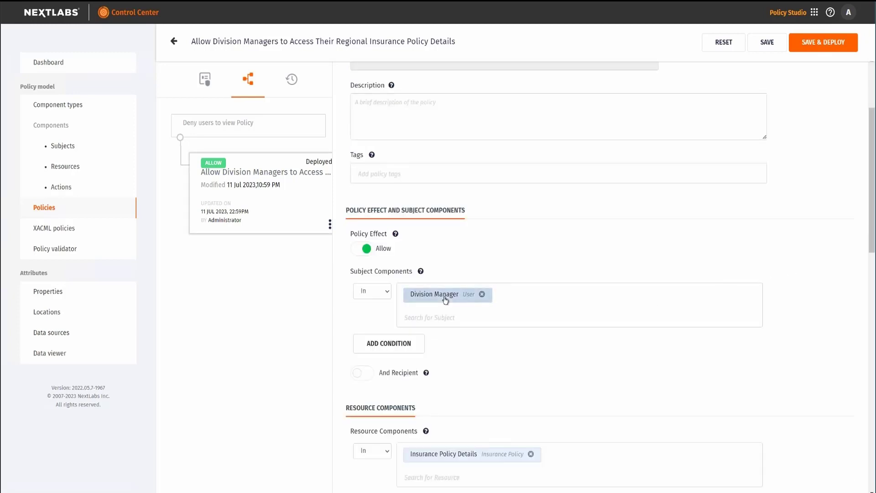
click(467, 294)
click(657, 244)
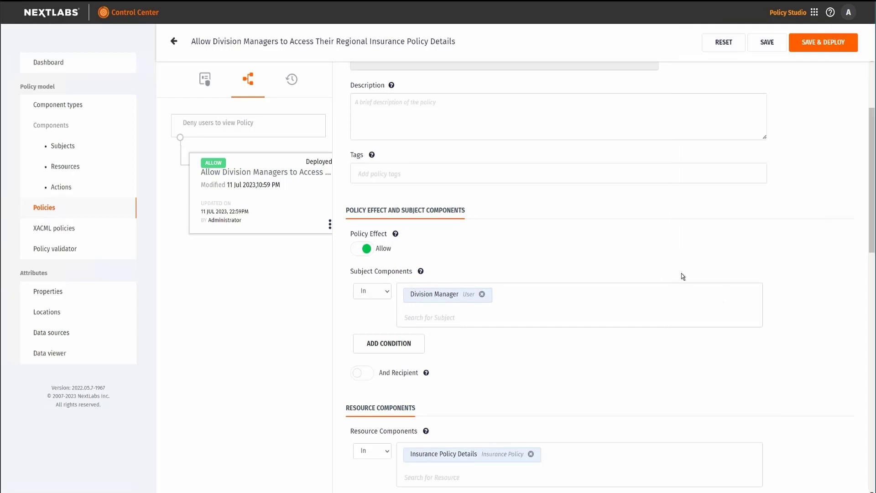
scroll(681, 273, down, 3)
click(470, 320)
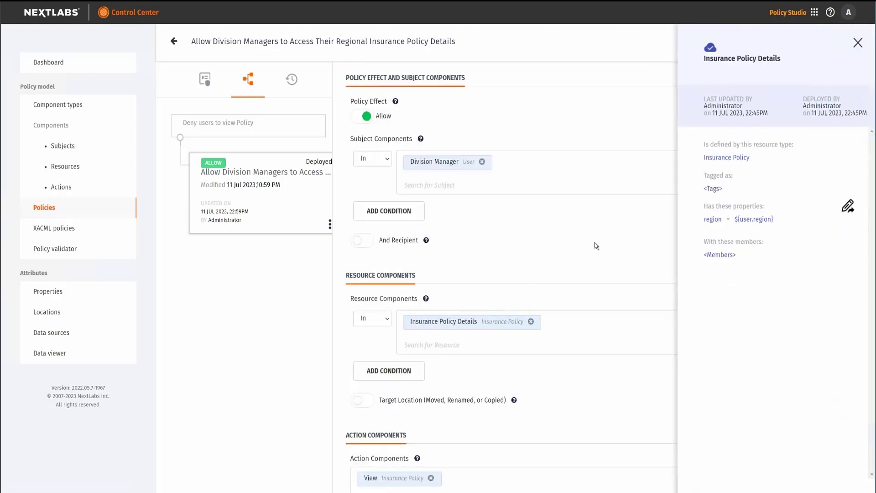
scroll(596, 242, down, 3)
click(411, 354)
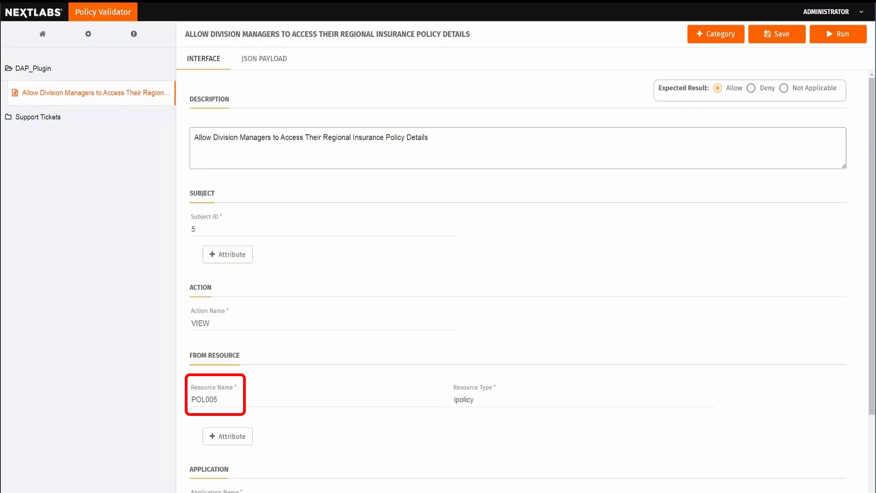
- Run the division manager access test for subject ID 5 viewing resource POL005, then dismiss the evaluation result
click(842, 34)
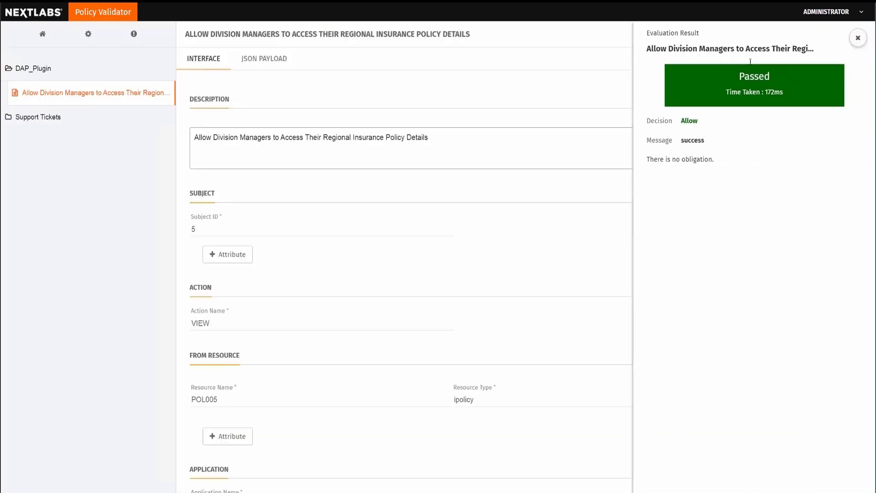
click(858, 38)
- Set the subject ID to 8 and rerun the division manager access test
click(215, 227)
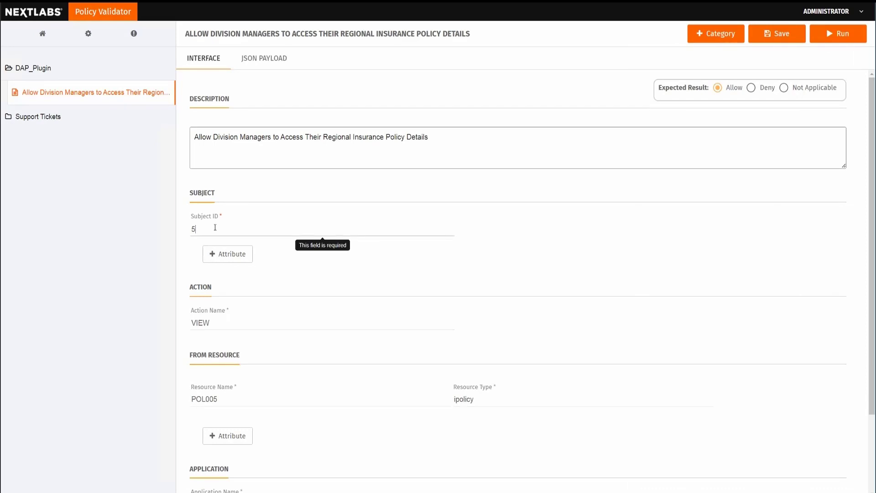
key(BackSpace)
text(8)
click(823, 39)
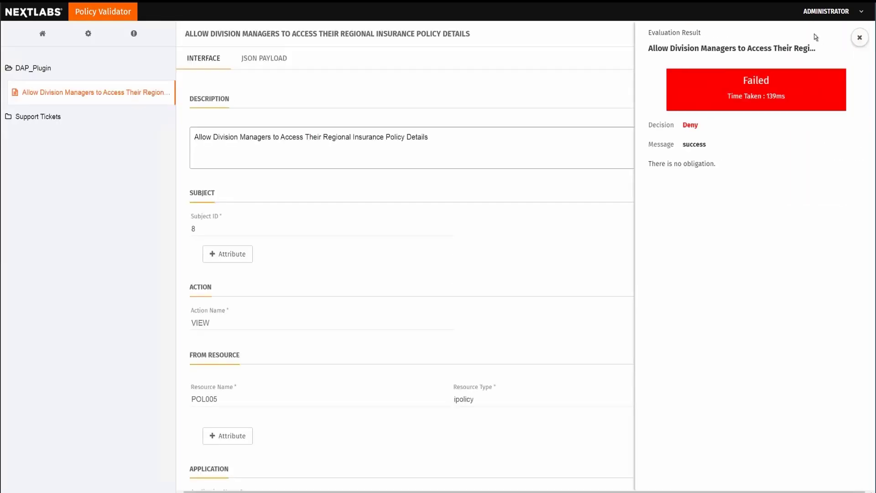